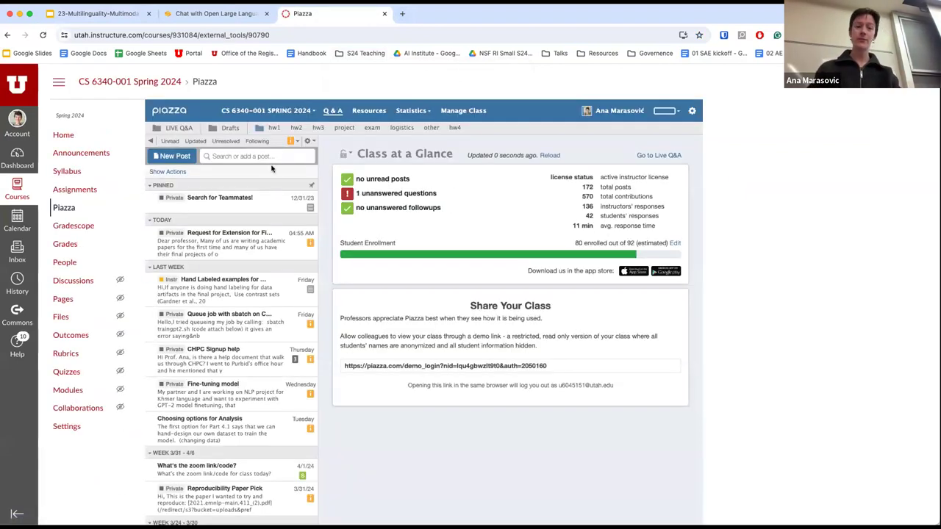
Start a new post for the class in Piazza
left_click(172, 156)
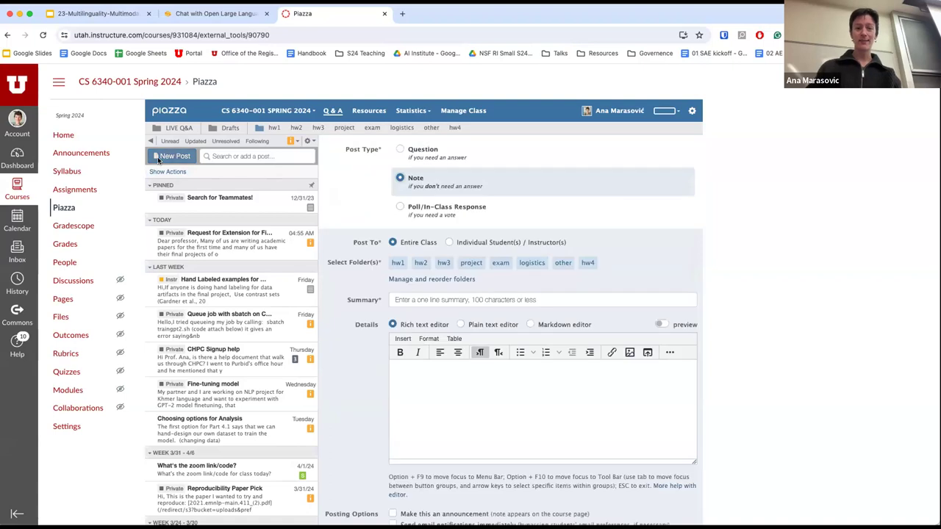
left_click(397, 300)
scroll(397, 301, "down", 2)
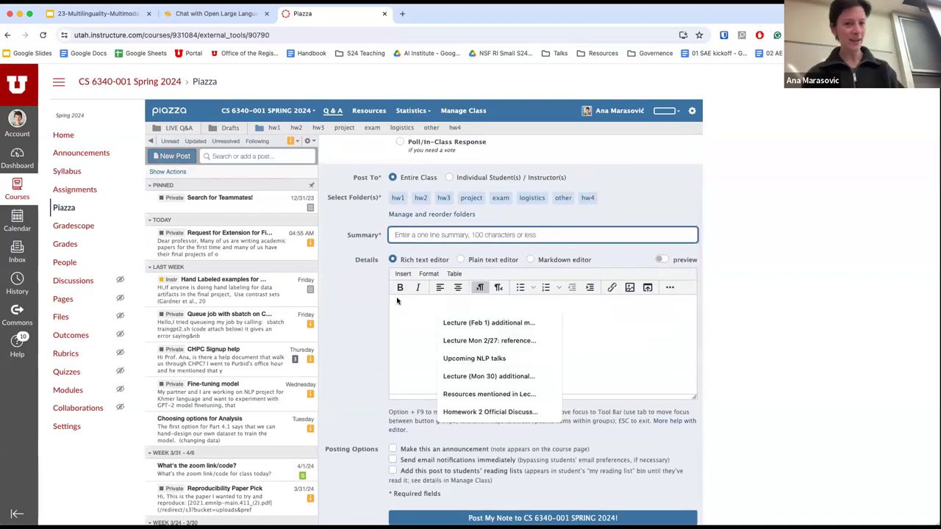
Copy the chat.lmsys.org/?leaderboard address from the open chatbot page and paste it into the details of the new Piazza note
left_click(206, 22)
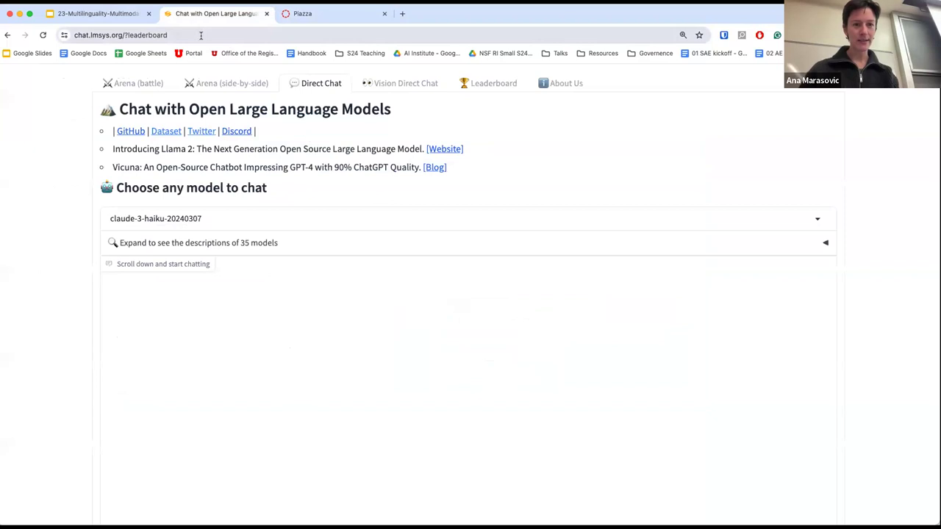
left_click(201, 35)
left_click(227, 83)
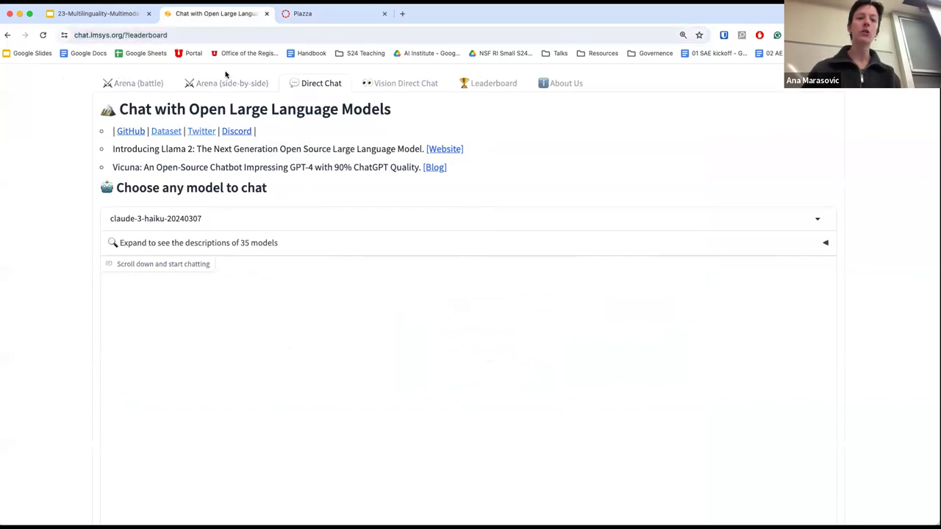
left_click(171, 36)
key("super+c")
left_click(256, 72)
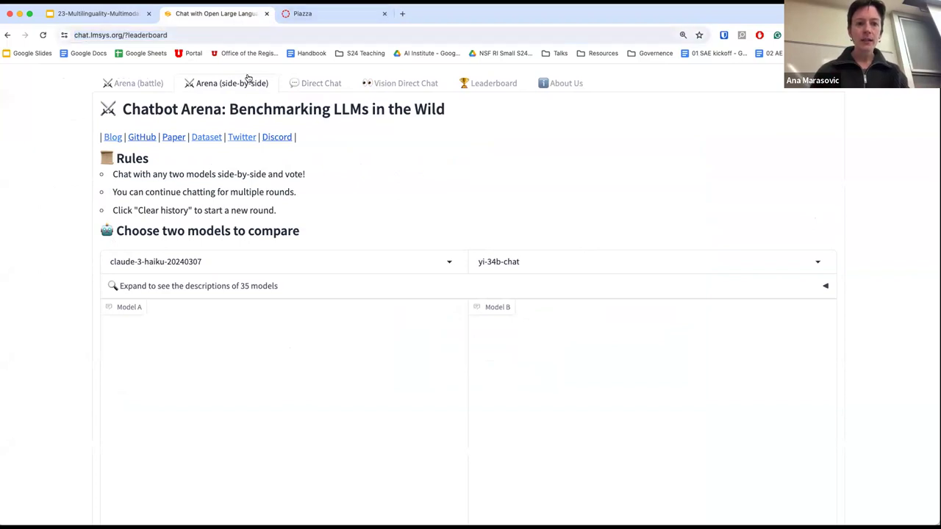
left_click(302, 13)
left_click(476, 340)
key("super+v")
Enter "Lecture links" as the note's summary and paste the Zoom meeting link with its passcode below the leaderboard address
left_click(417, 234)
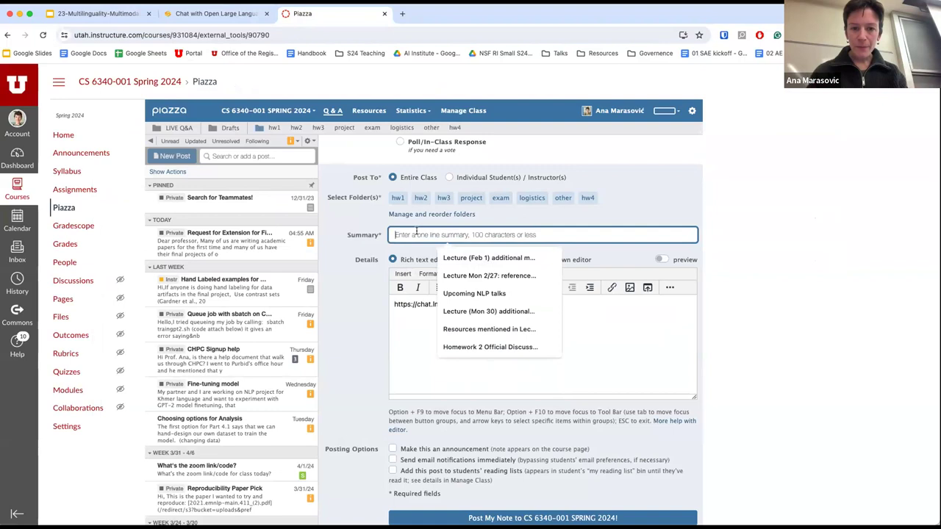
type("Lecture links")
left_click(527, 323)
key("Return")
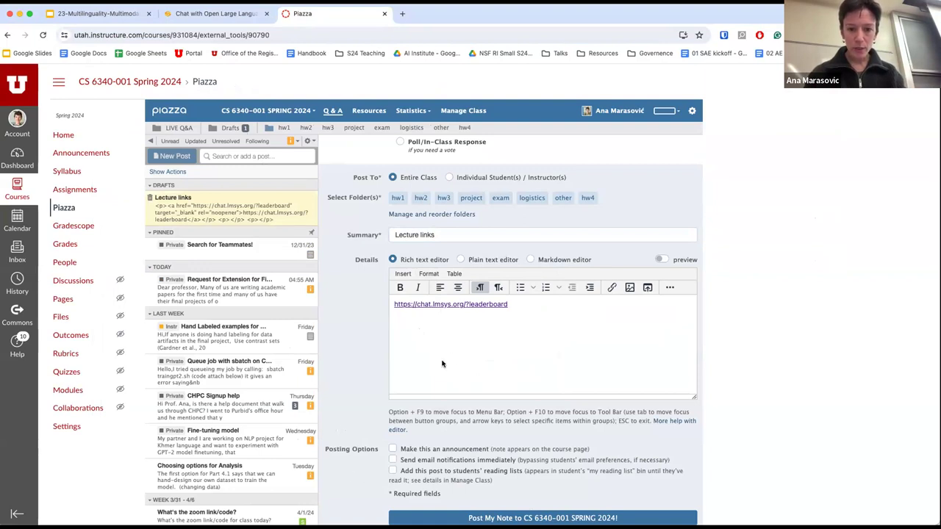
key("super+v")
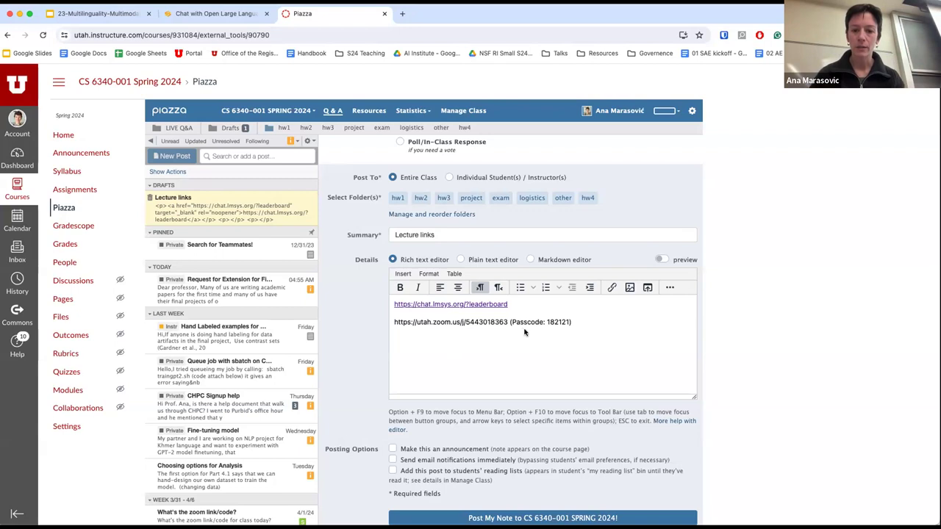
File the Lecture links note under the folder "other" and post it to the class
scroll(482, 368, "down", 1)
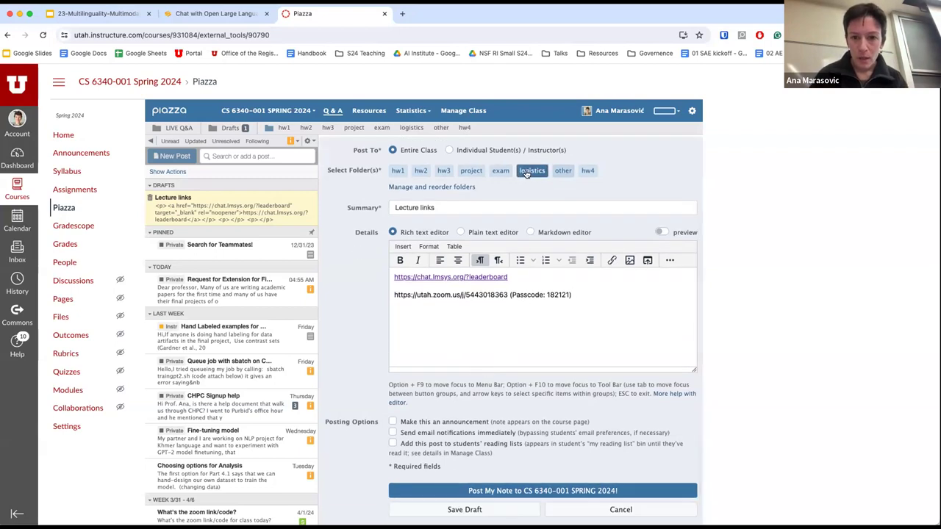
left_click(567, 173)
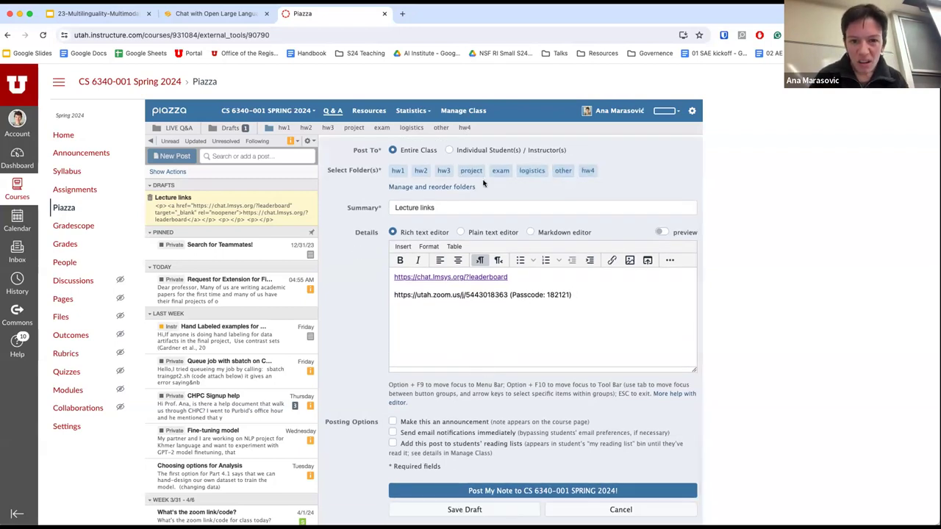
scroll(485, 185, "up", 1)
left_click(564, 189)
scroll(566, 279, "down", 1)
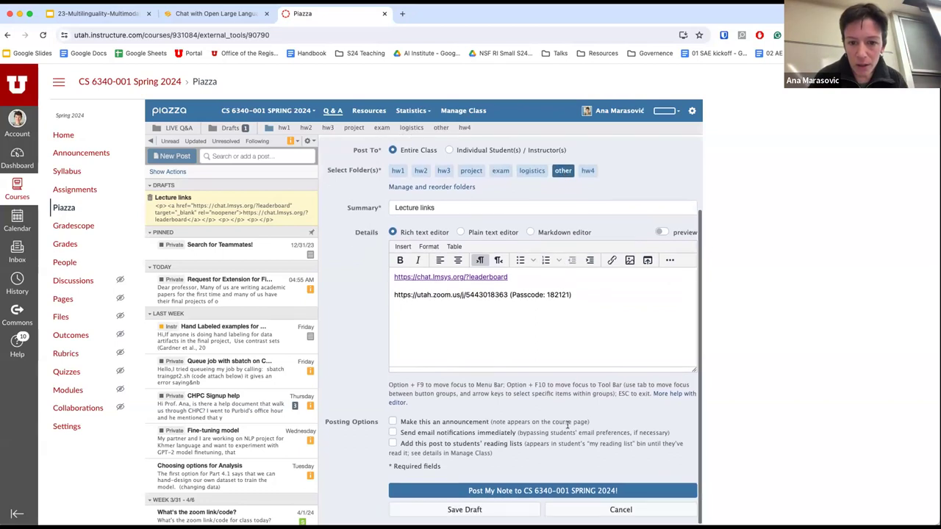
left_click(547, 491)
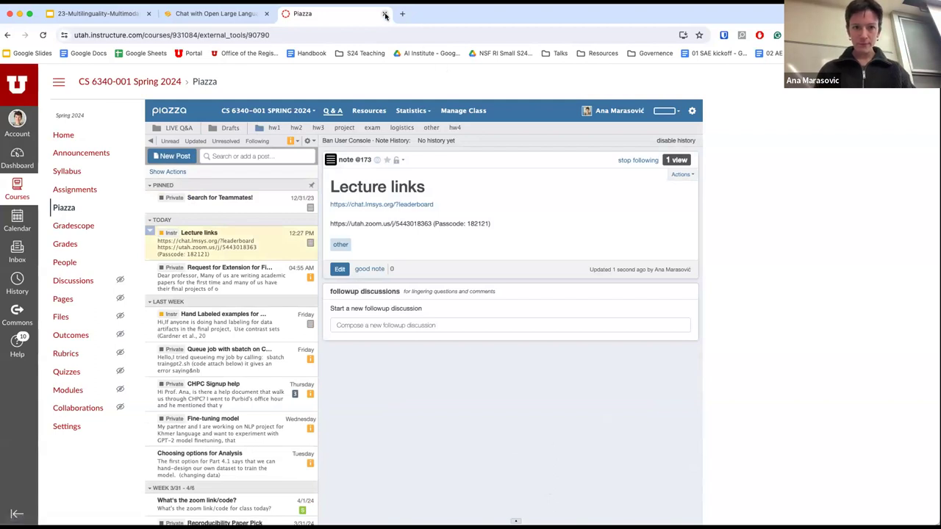
Return to the LMSYS Chatbot Arena page and examine the top models in the overall leaderboard
left_click(246, 13)
left_click(97, 14)
left_click(185, 14)
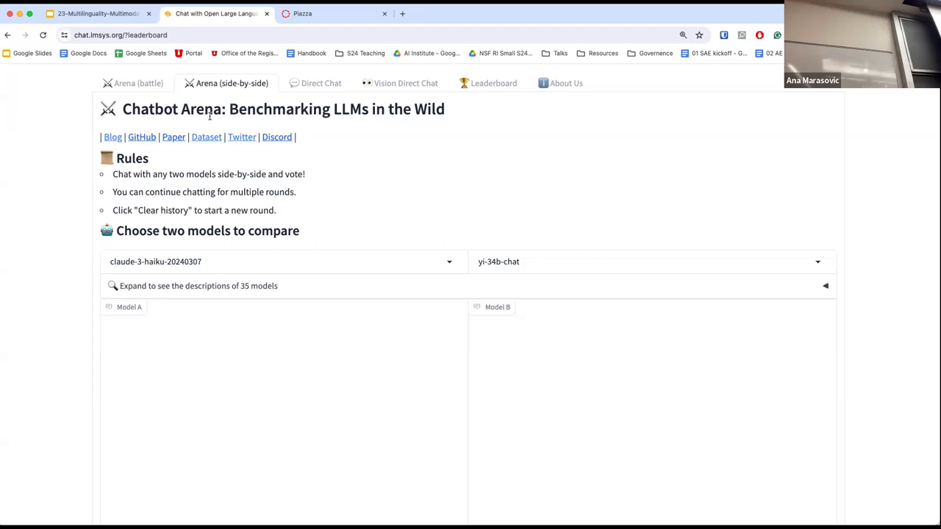
left_click(488, 83)
scroll(296, 306, "down", 3)
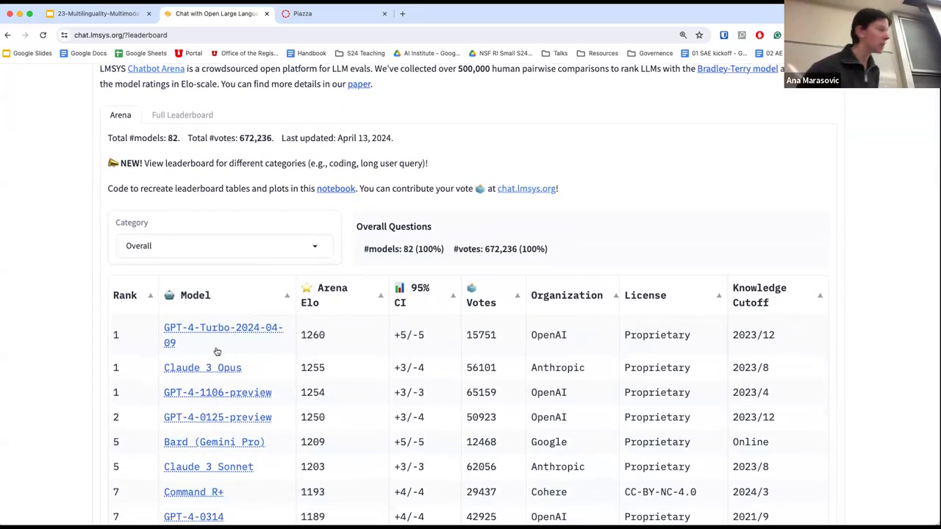
scroll(217, 352, "down", 2)
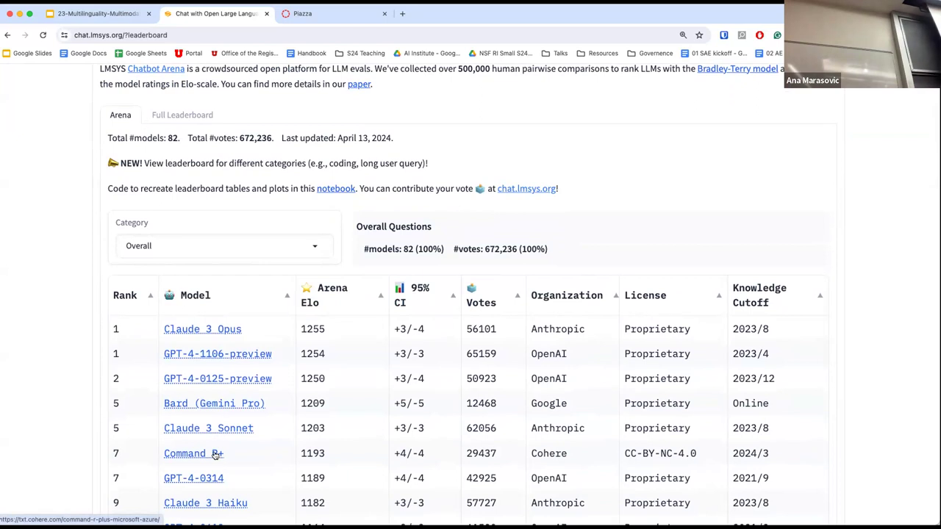
scroll(215, 455, "up", 2)
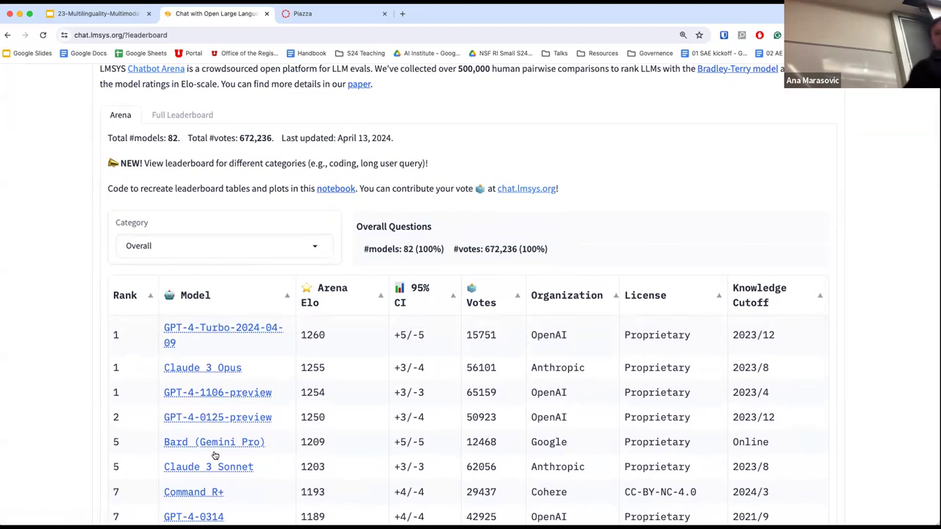
scroll(94, 199, "up", 3)
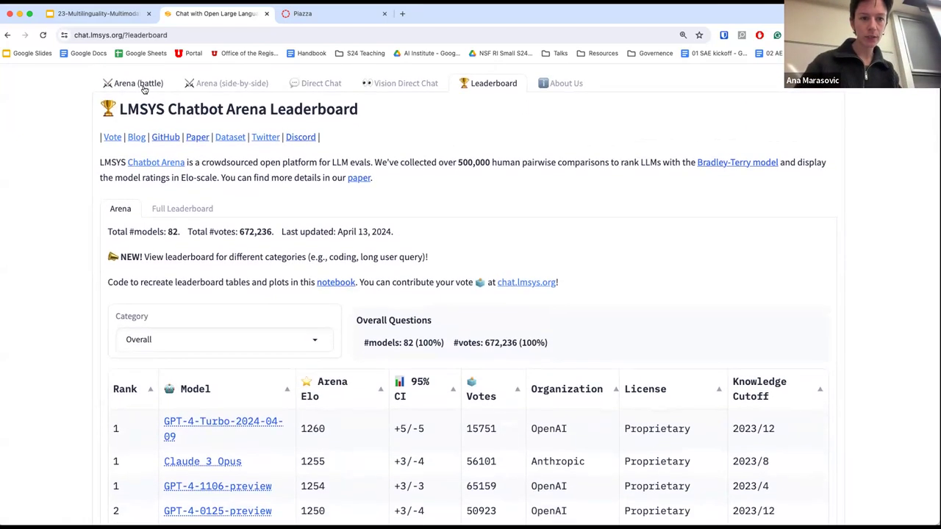
Set up a direct chat in the Chatbot Arena with the model claude-3-opus-20240229
left_click(143, 86)
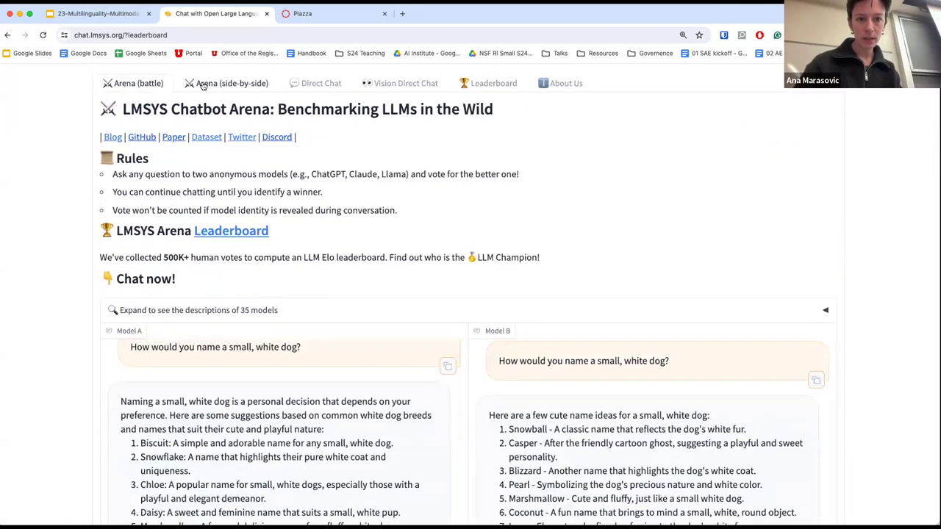
left_click(202, 85)
left_click(298, 87)
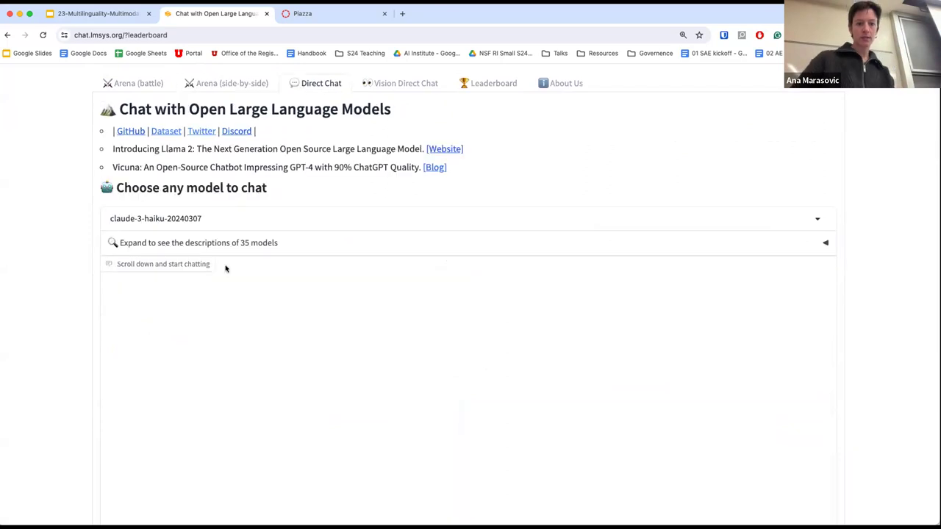
left_click(219, 224)
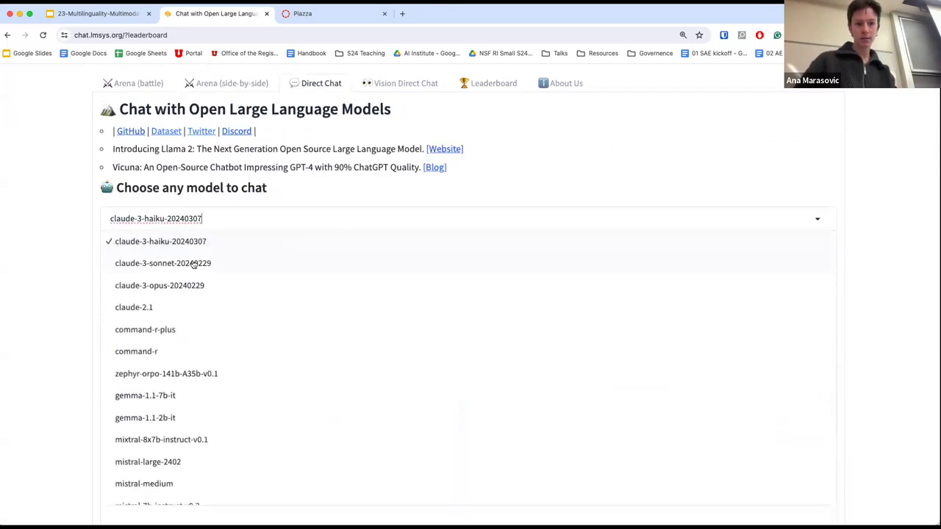
left_click(171, 287)
Send the chat model the Croatian prompt "Koliko je dva plus dva?" and view its reply
scroll(194, 357, "down", 5)
left_click(184, 441)
type("Koliko je")
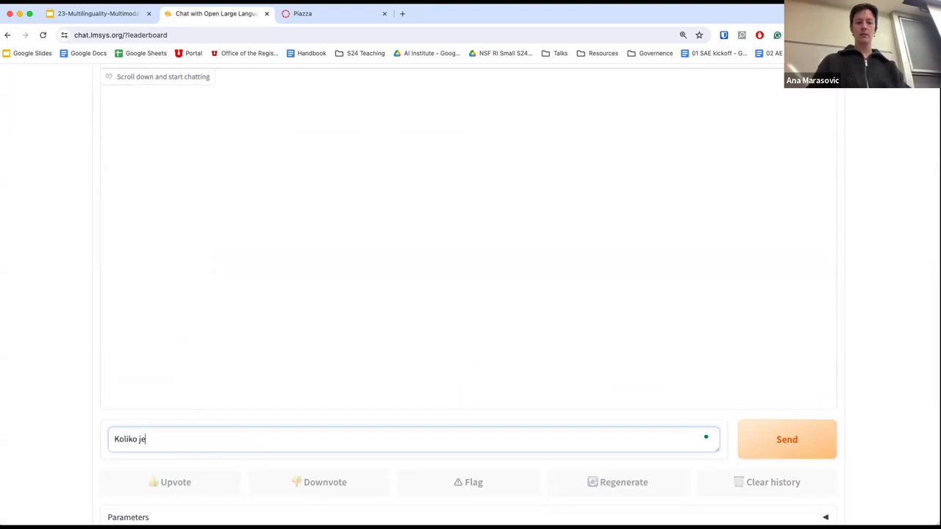
type(" dva plus dva?")
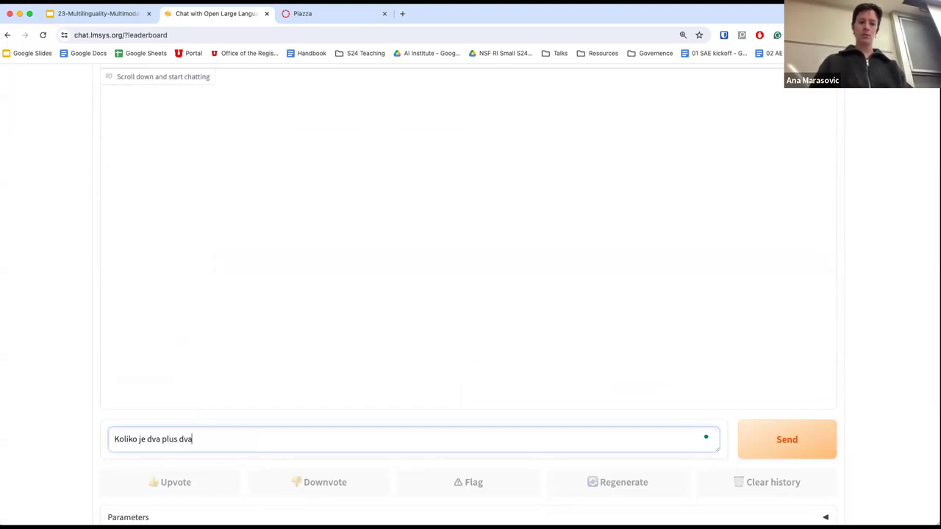
left_click(785, 441)
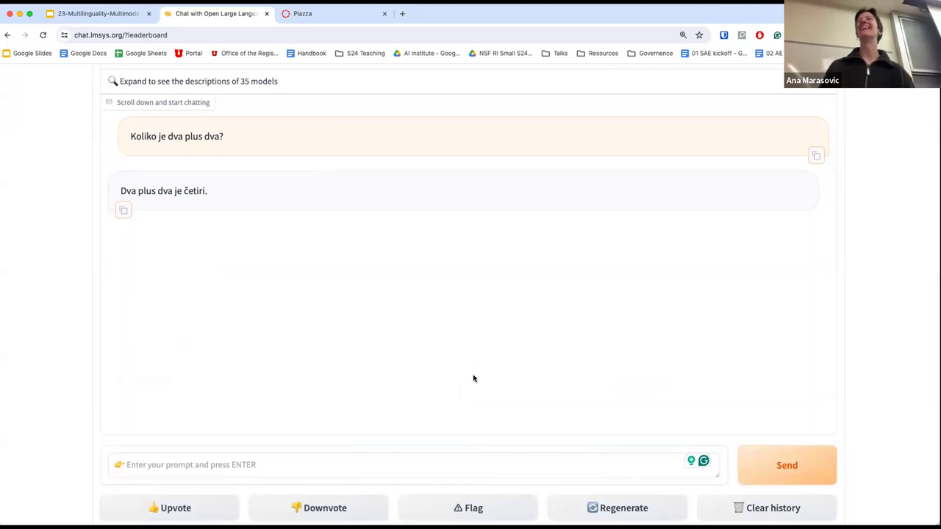
scroll(386, 377, "down", 1)
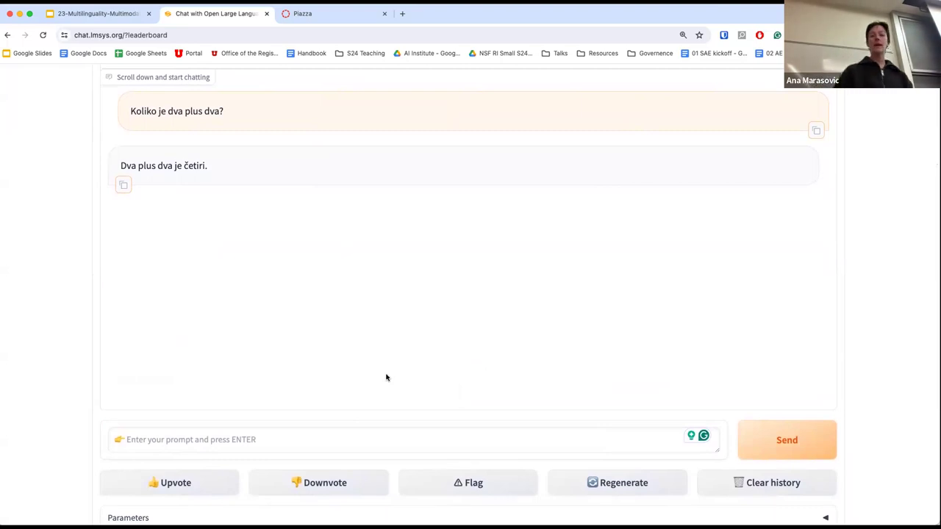
Search Google for "jailbreaking with multilingual models" in a new tab and open the arXiv paper on multilingual jailbreak challenges
left_click(402, 13)
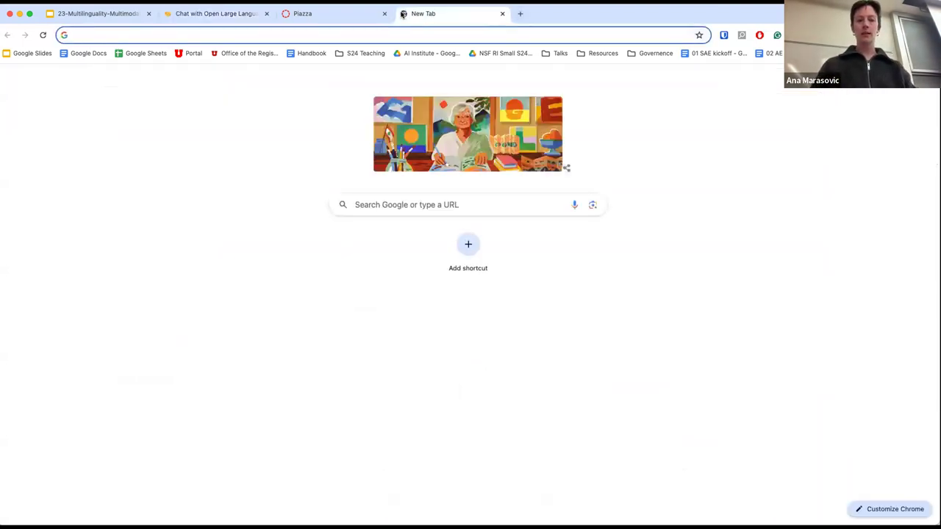
type("jailbreak")
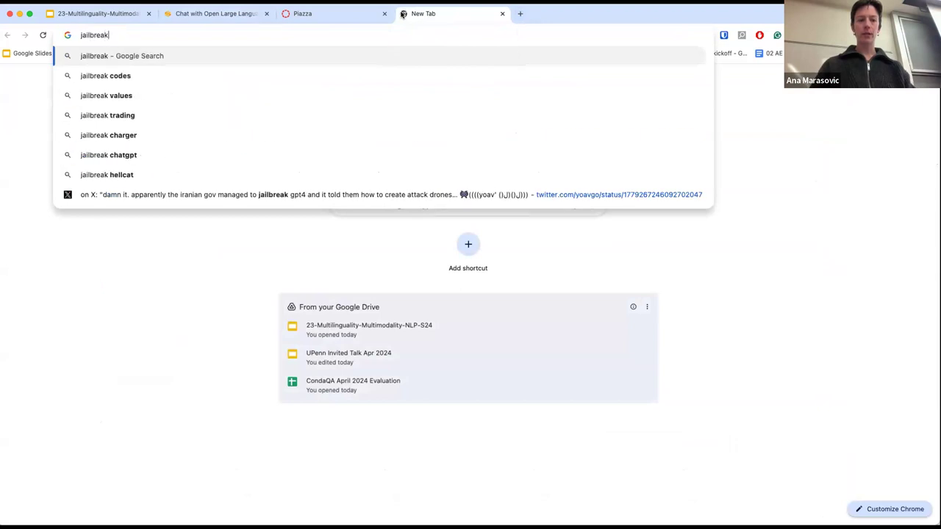
type("ing with multi")
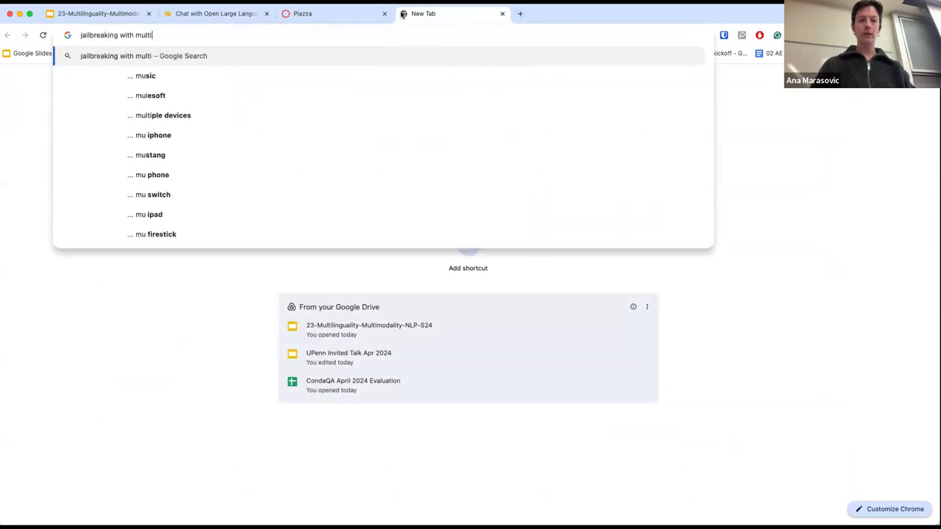
type("lingual models")
key("Return")
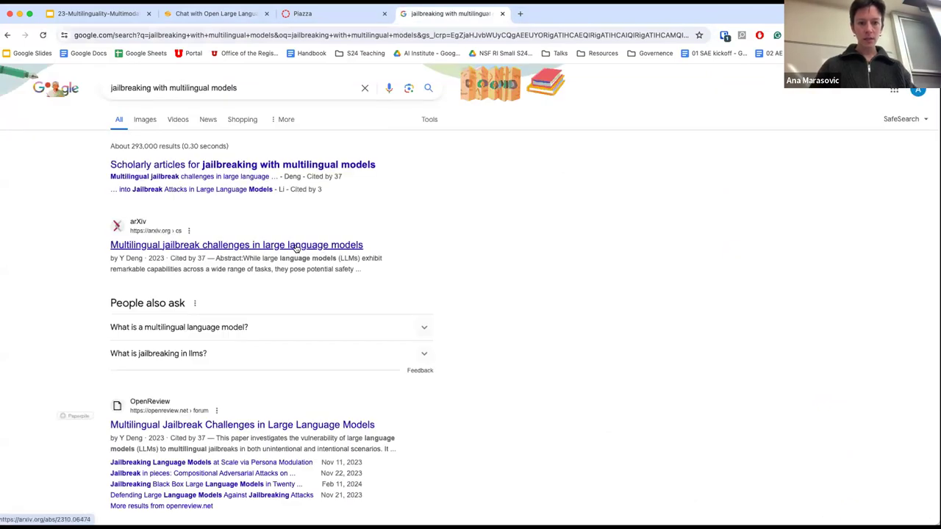
left_click(297, 248)
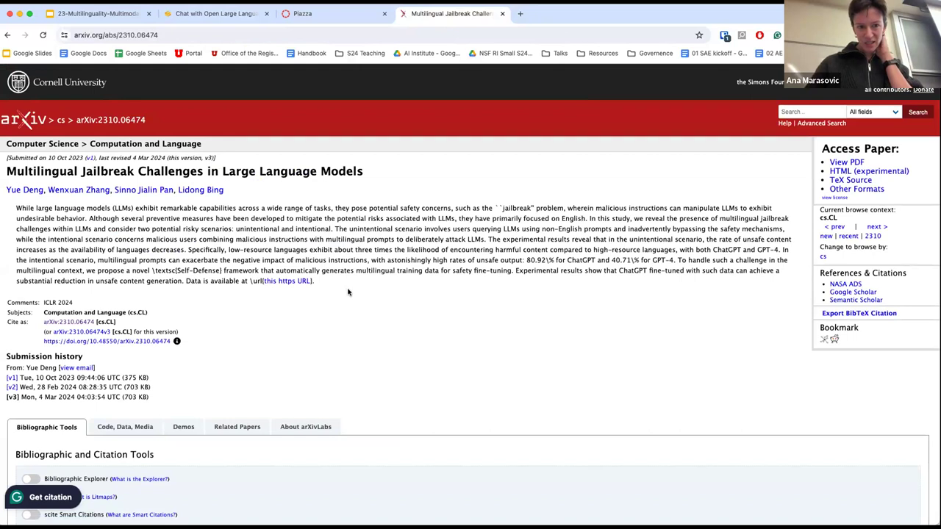
Return to the results, extend the search with "neurips workshop", and open the NeurIPS page for "Low-Resource Languages Jailbreak GPT-4"
left_click(8, 35)
left_click(248, 95)
type("neurips works")
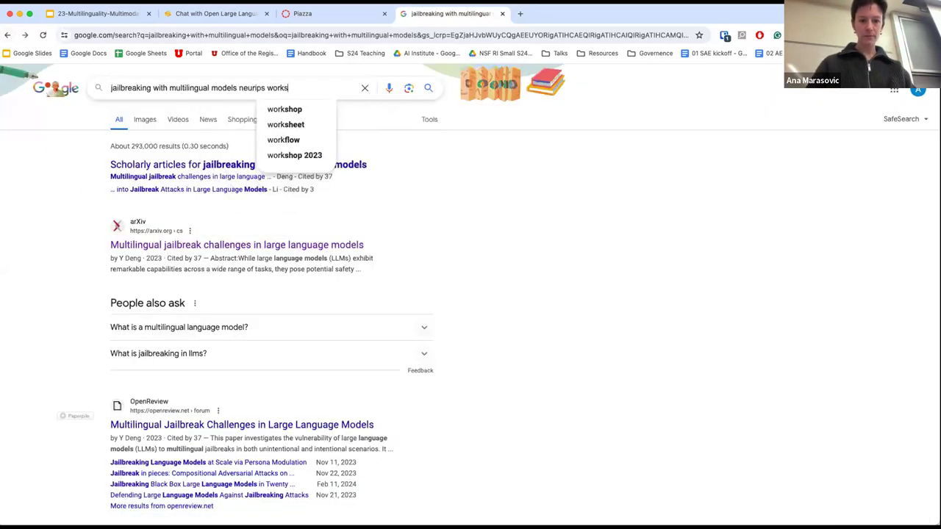
type("hop")
key("Return")
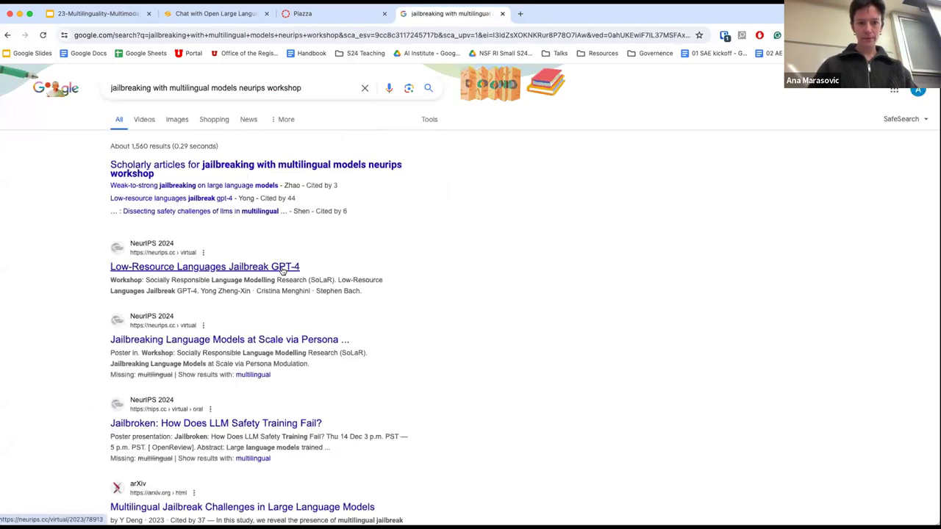
left_click(287, 267)
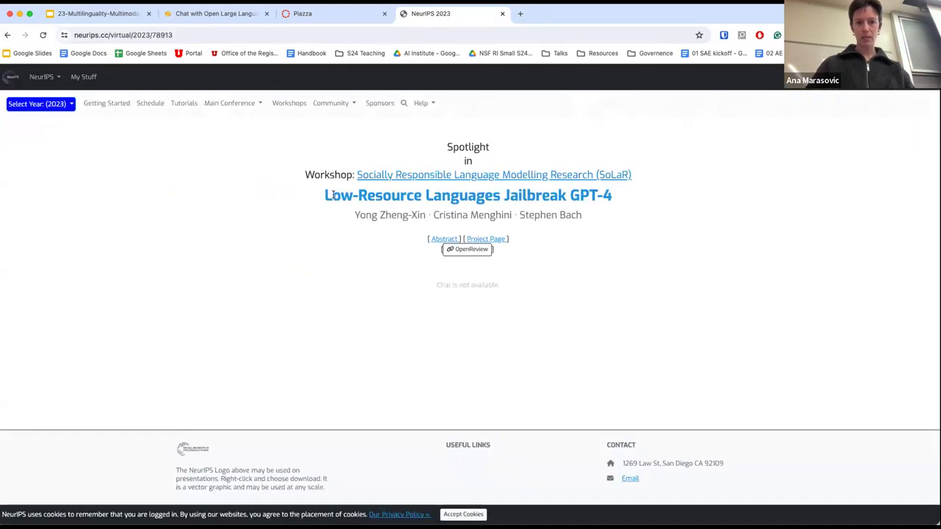
Search Google for the copied paper title "Low-Resource Languages Jailbreak GPT-4" and open its arXiv abstract page
triple_click(332, 194)
key("super+c")
left_click(261, 34)
key("super+v")
key("Return")
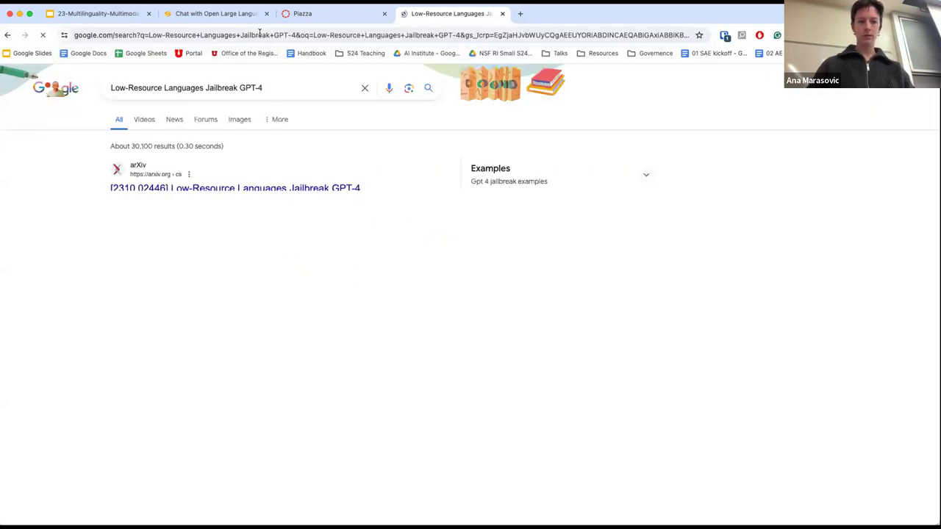
left_click(242, 190)
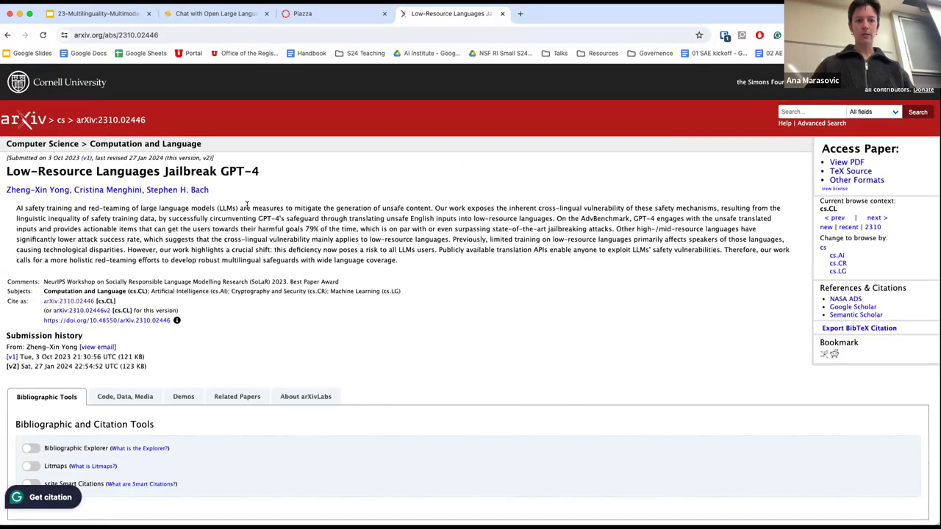